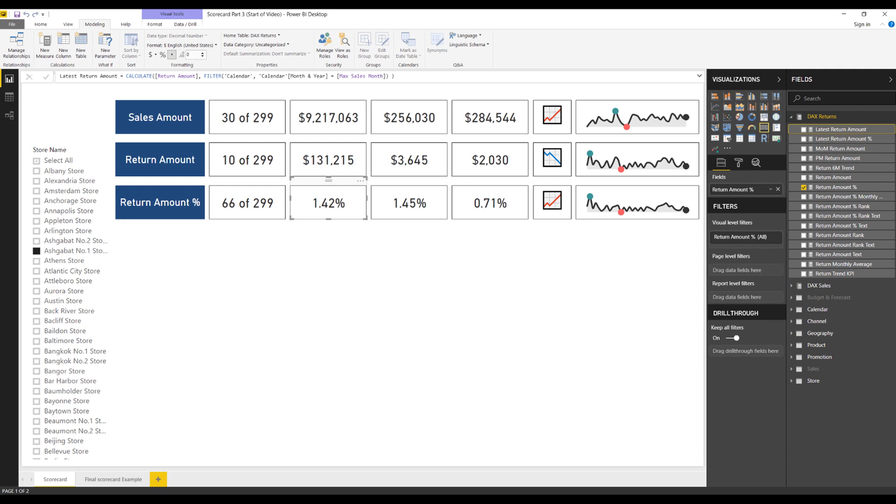
- Exit the Latest Return Amount measure formula bar without changing it
key(Escape)
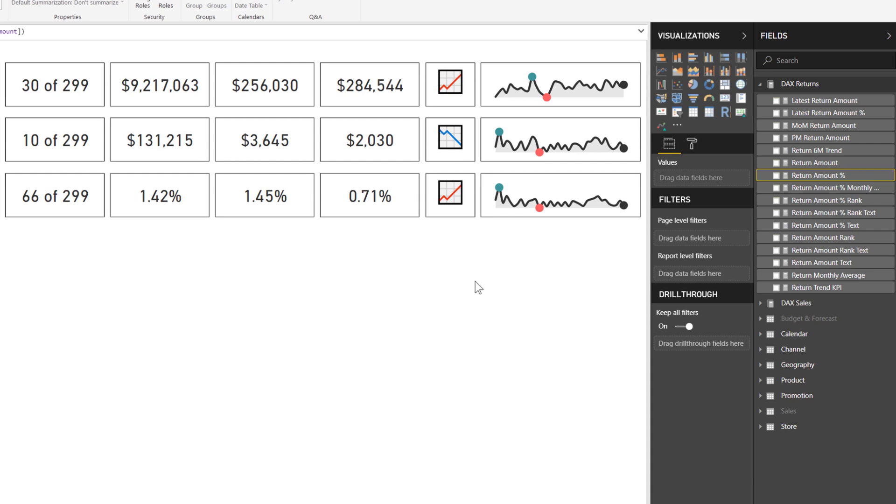
- Convert the 0.71% Latest Return Amount % card into a Cards with States visual
click(370, 180)
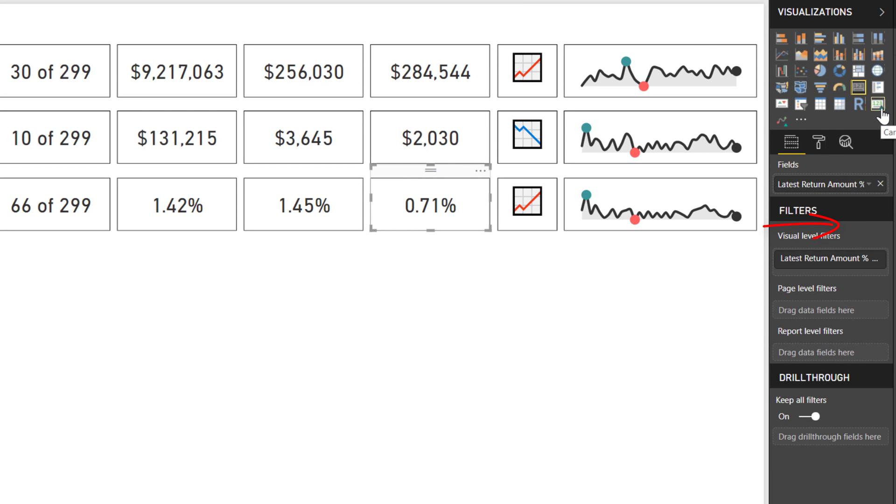
click(878, 105)
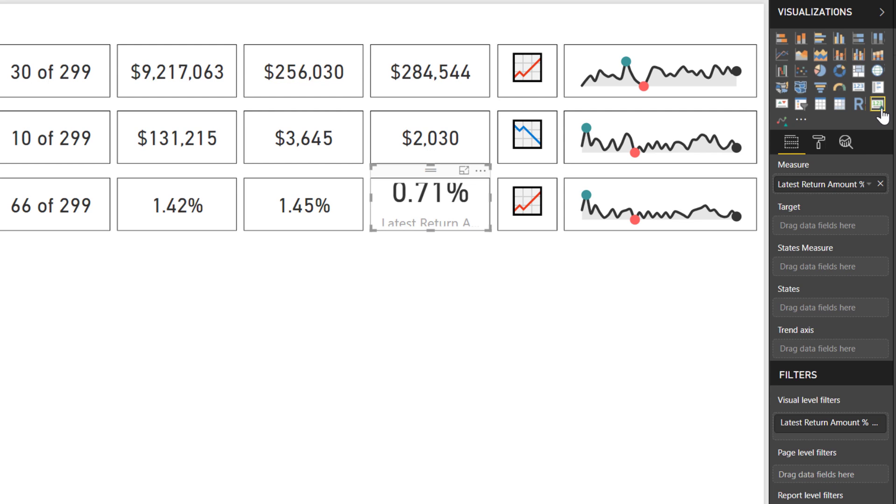
- Turn off the 0.71% card's category label and set its data label text size to 19
click(824, 146)
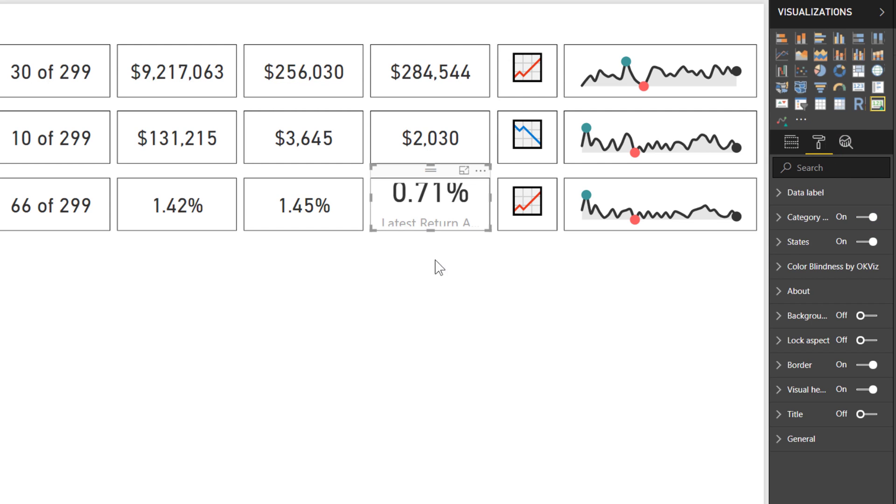
click(870, 217)
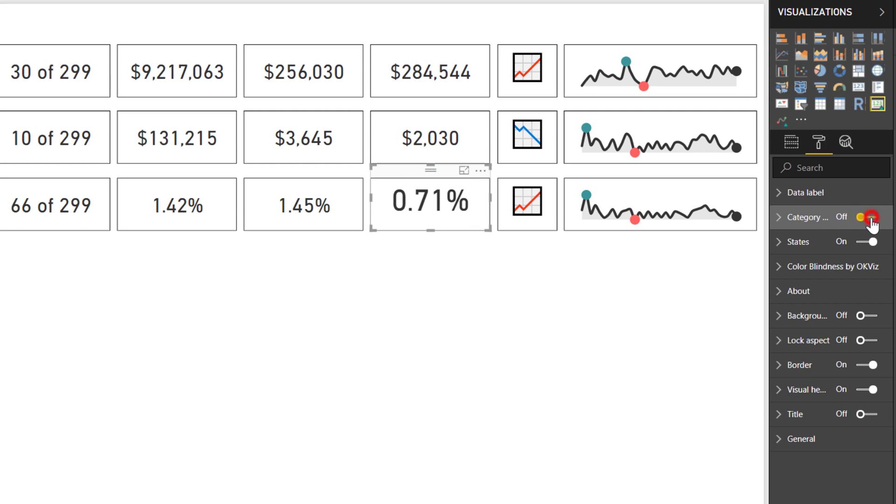
click(831, 204)
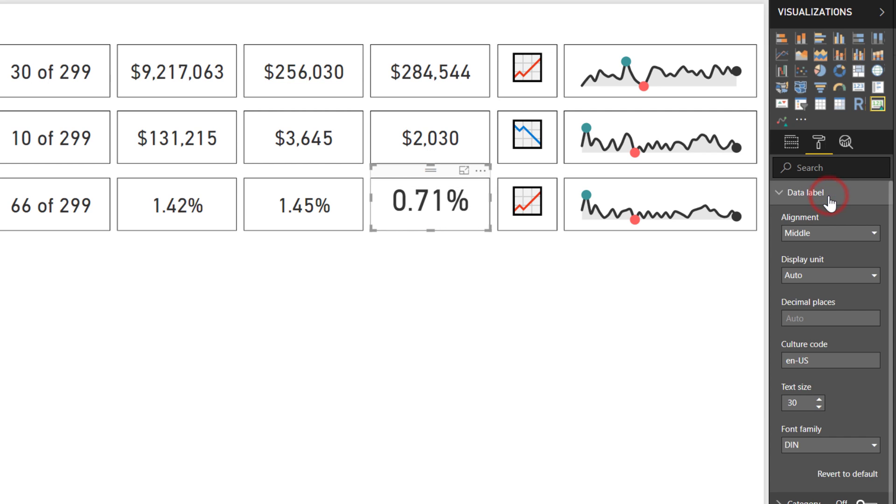
double_click(802, 403)
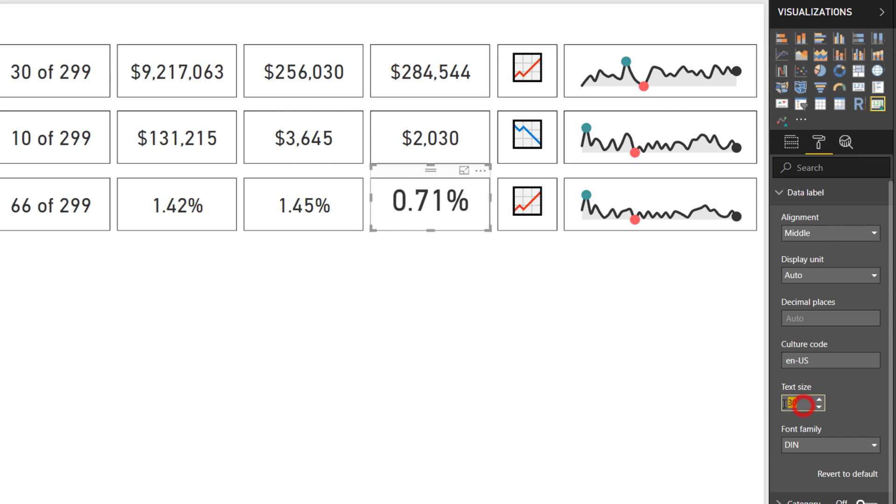
text(18)
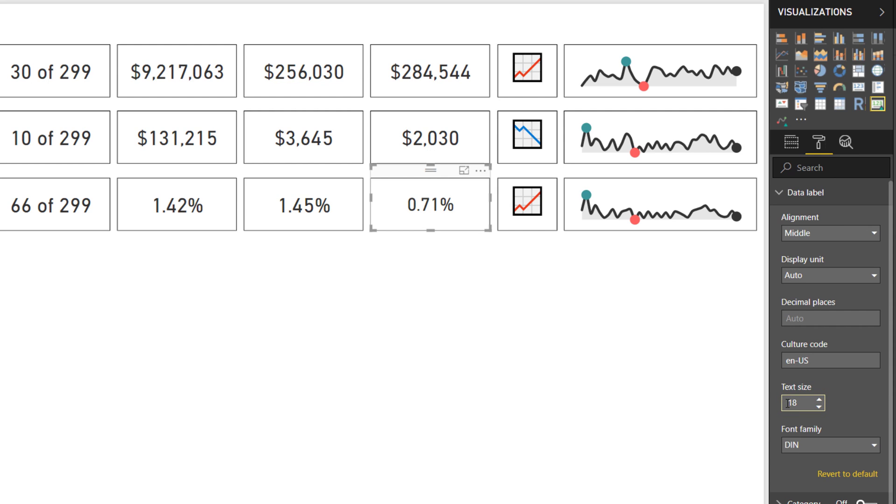
click(819, 399)
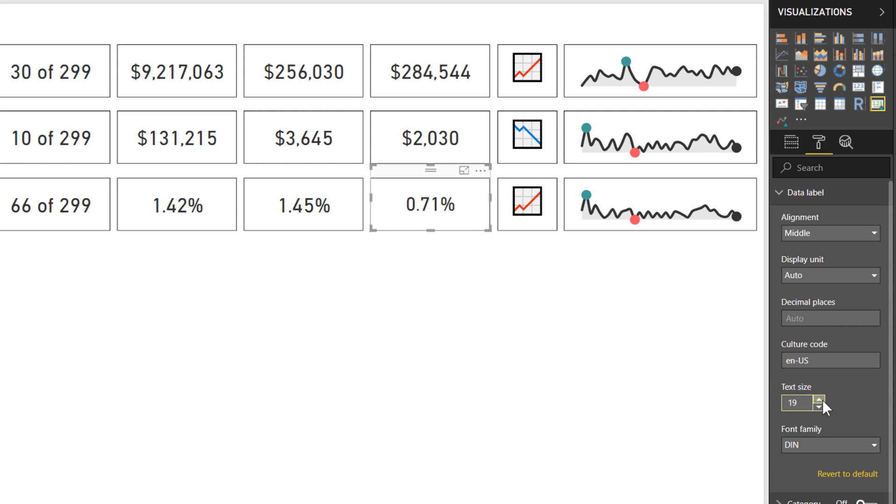
click(806, 193)
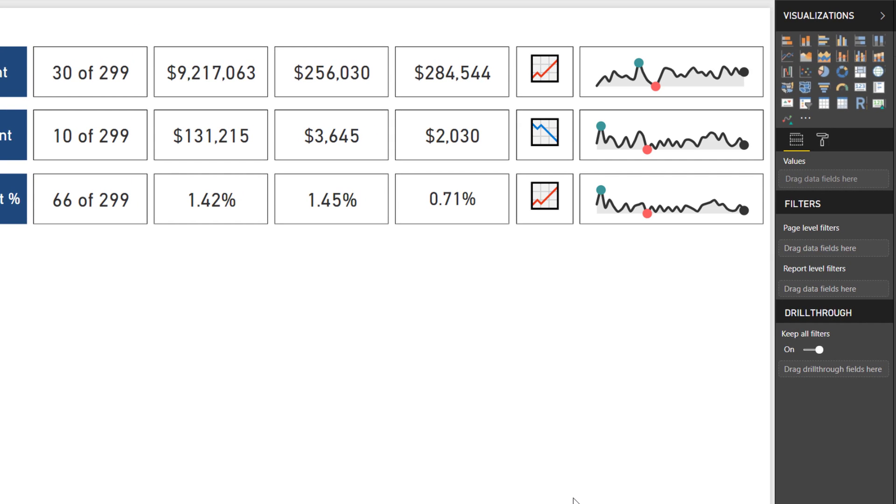
click(451, 173)
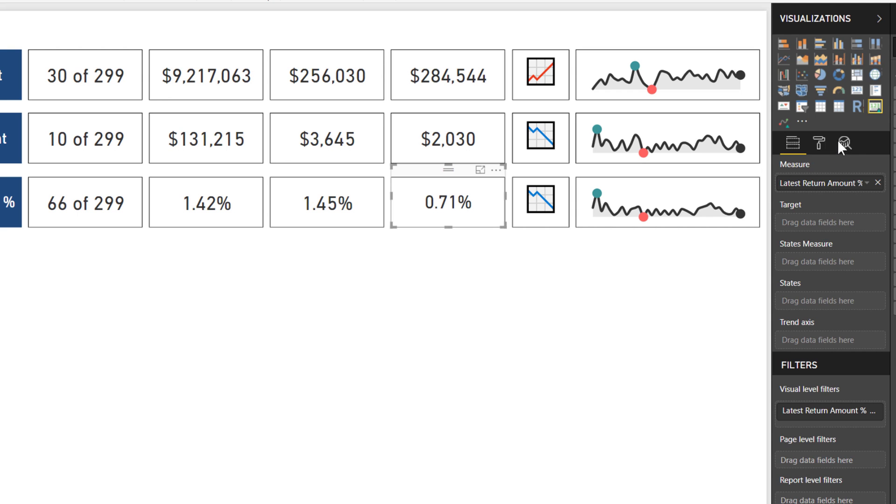
- Set the card's States comparison to >= and make State A red at threshold 0.012
click(820, 141)
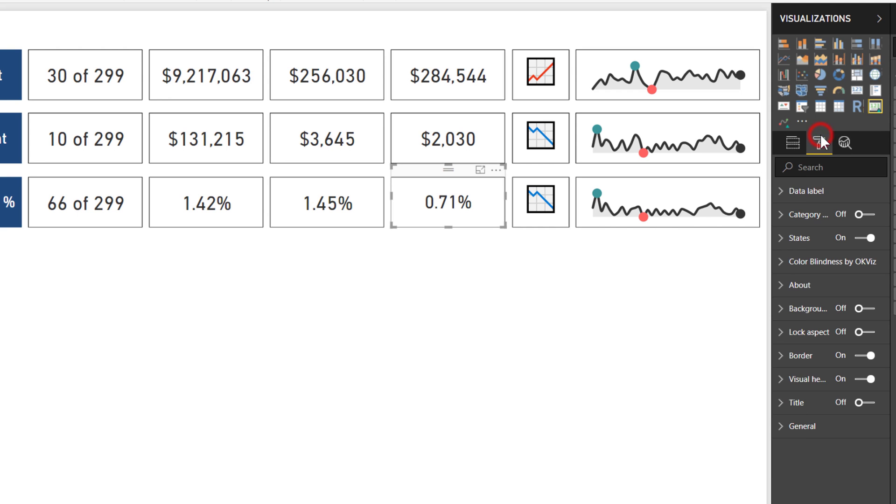
click(816, 236)
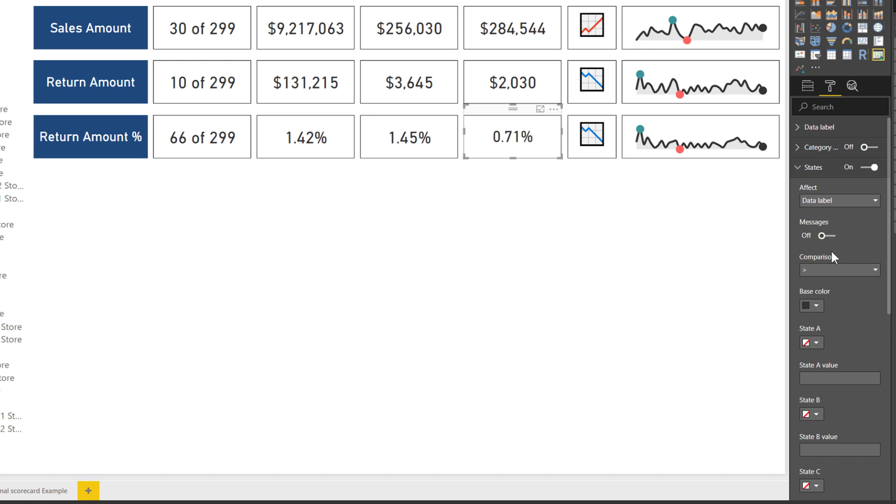
click(832, 269)
click(830, 296)
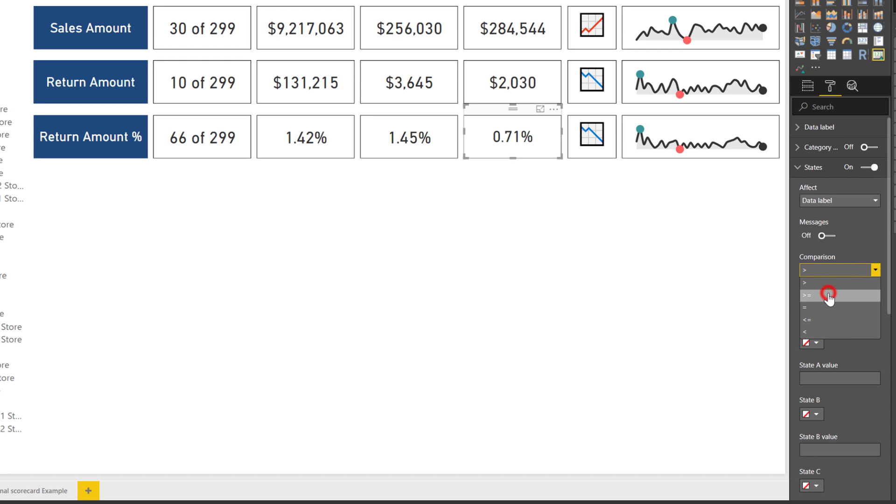
click(811, 347)
click(844, 368)
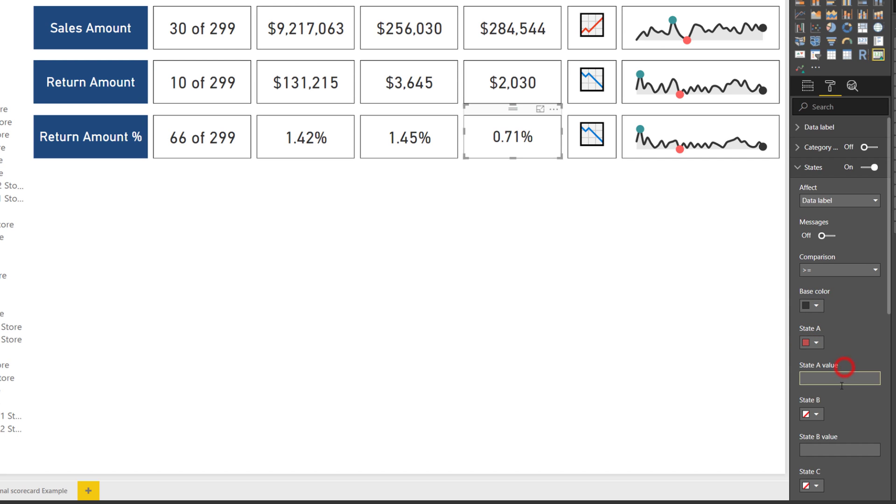
click(839, 379)
text(0.00)
text(2)
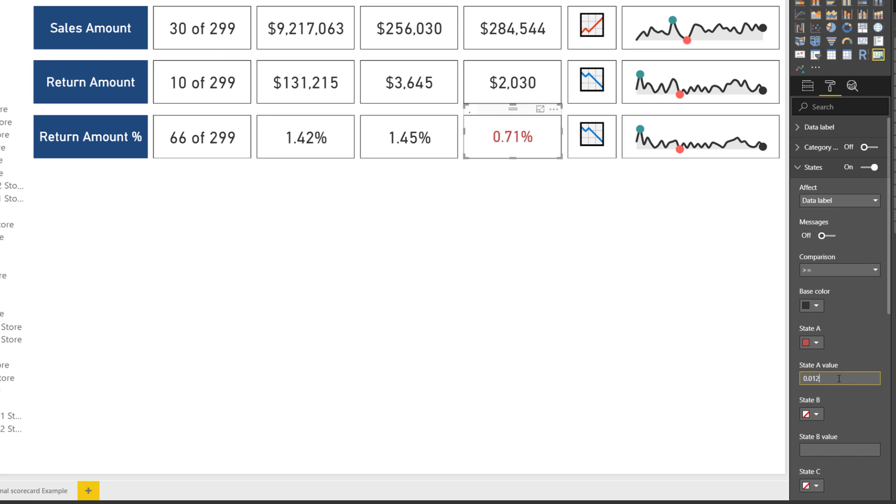
- Make State B orange at 0.008 and State C green at -999999
click(819, 410)
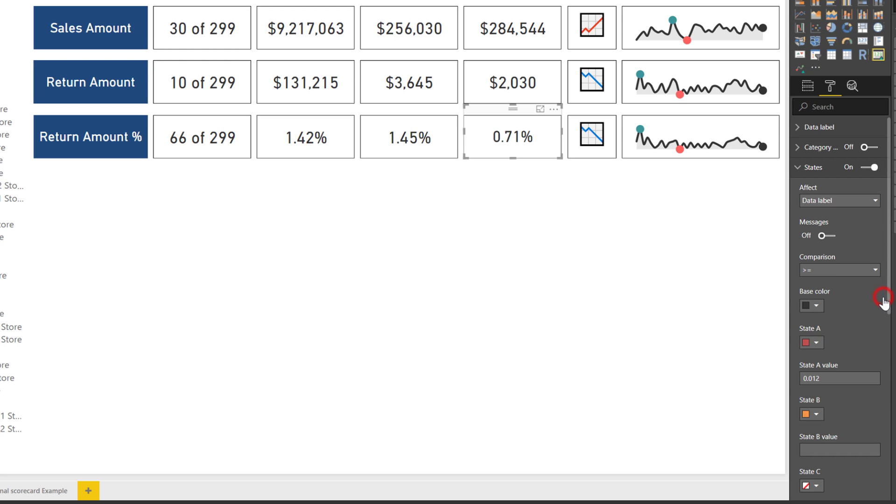
click(881, 298)
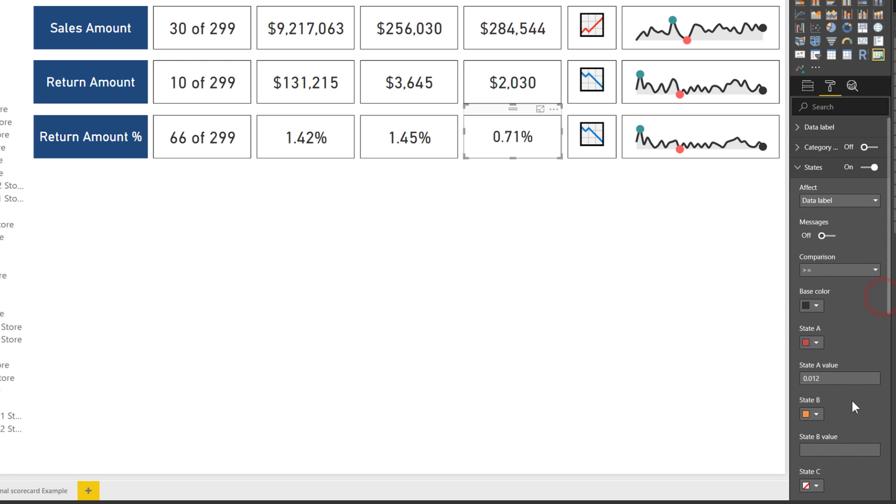
click(829, 449)
text(0.008)
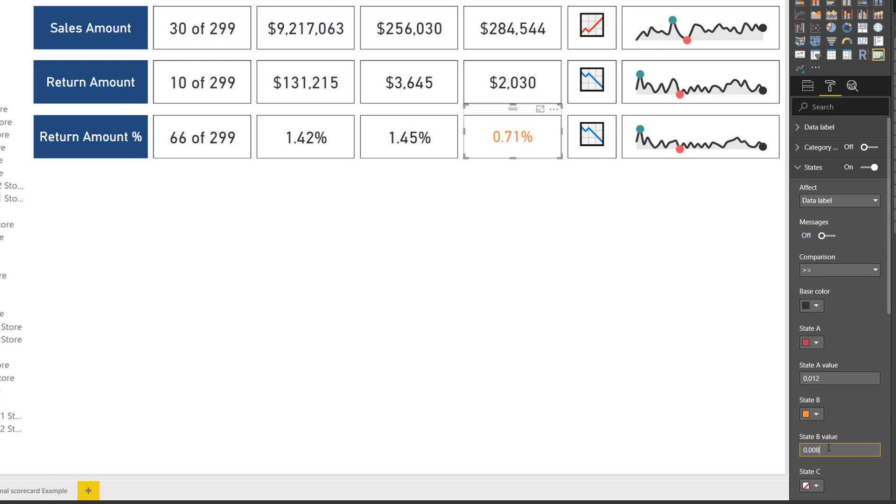
scroll(856, 400, down, 5)
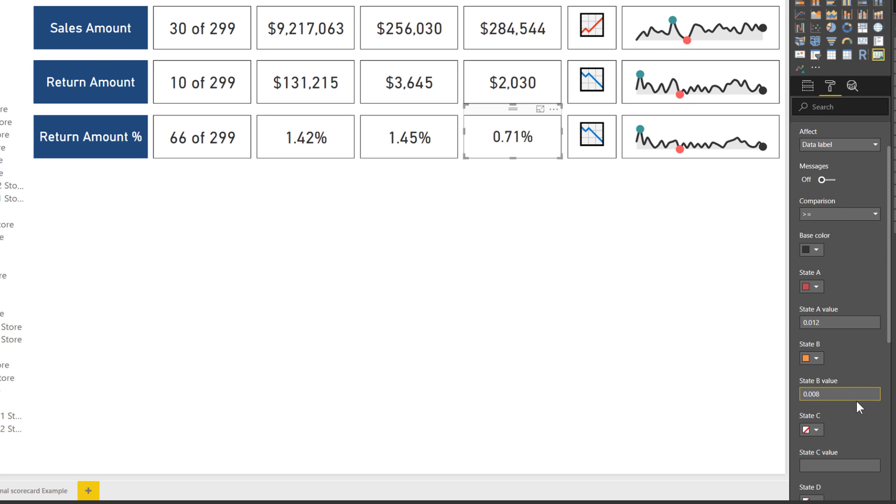
click(815, 320)
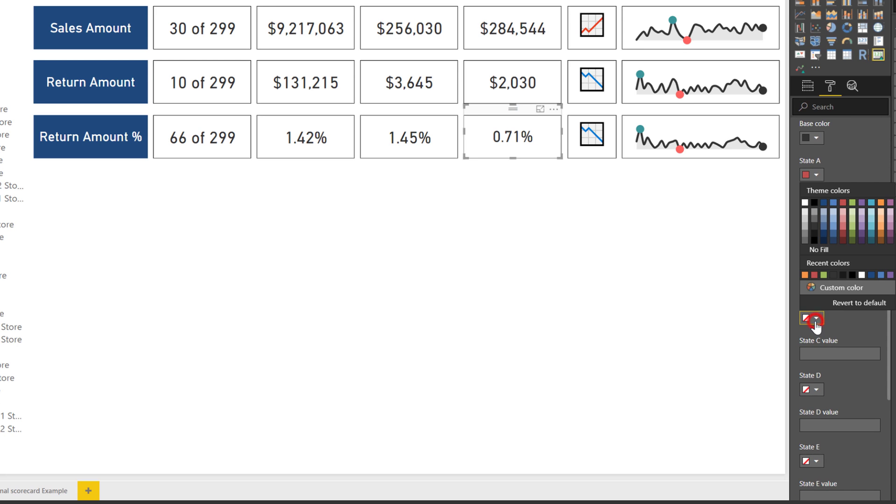
click(854, 202)
click(839, 353)
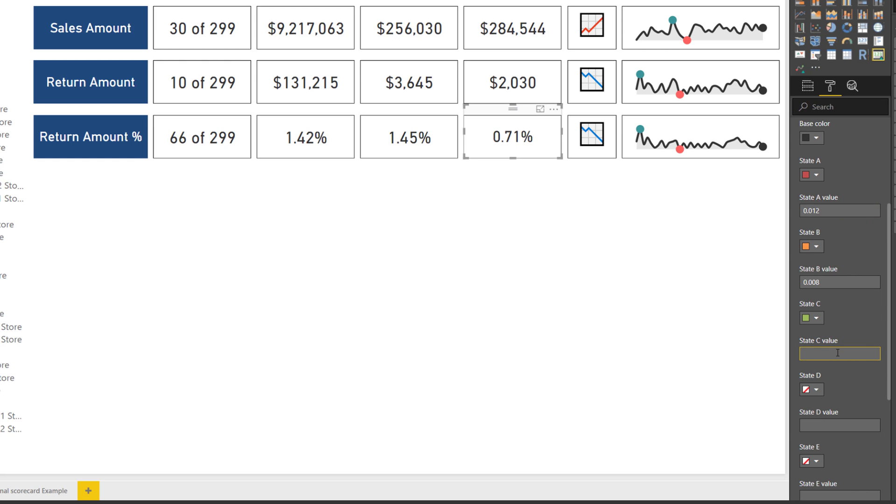
text(-999999)
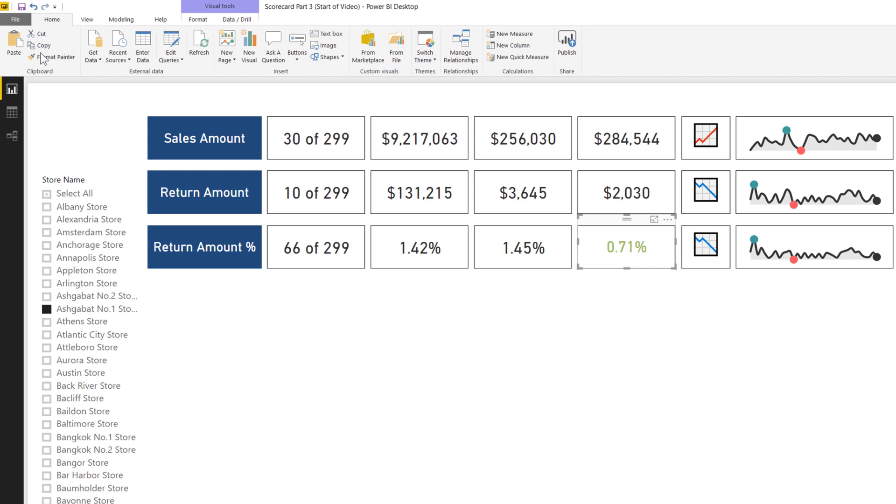
- Use Format Painter to copy the 0.71% card's state formatting onto the 1.45% card
click(46, 57)
click(510, 231)
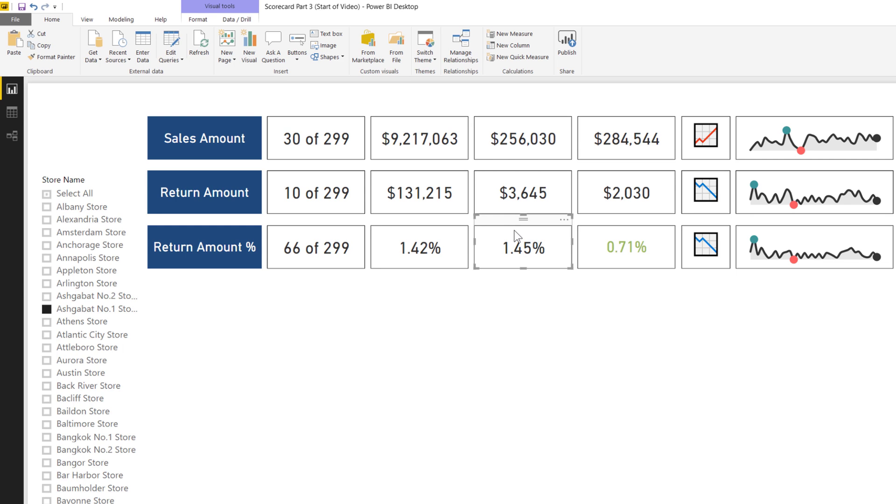
- Replace the 1.45% and 1.42% cards with copies of the 0.71% state card
key(Delete)
click(434, 229)
key(Delete)
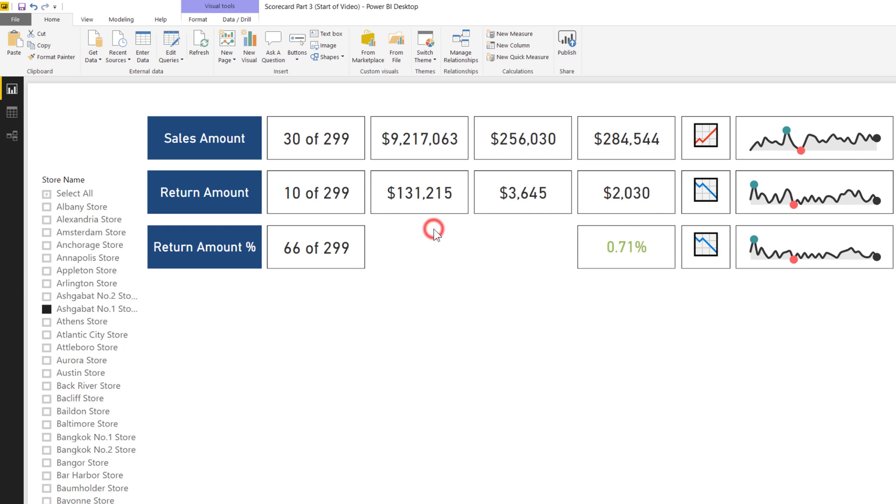
click(629, 226)
key(ctrl+c)
key(ctrl+v)
drag(628, 226, 408, 226)
- Assign Return Amount % Monthly to the middle copy and Return Amount % to the first
click(522, 231)
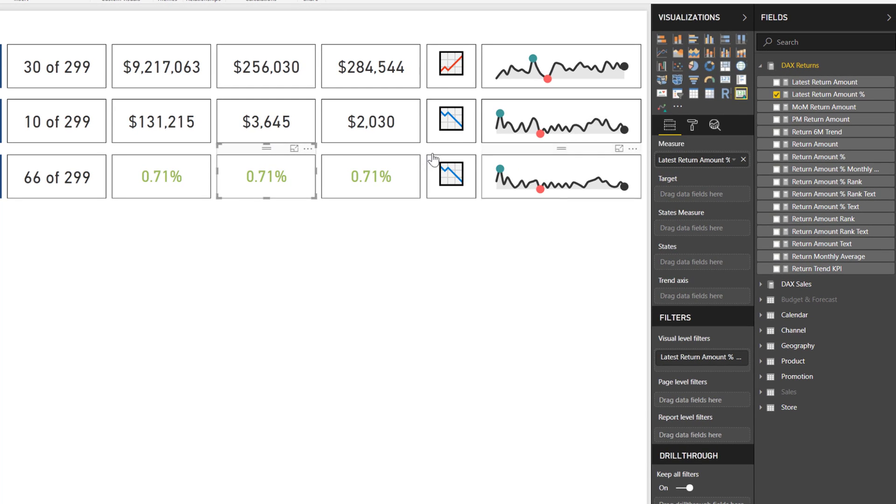
drag(833, 169, 714, 161)
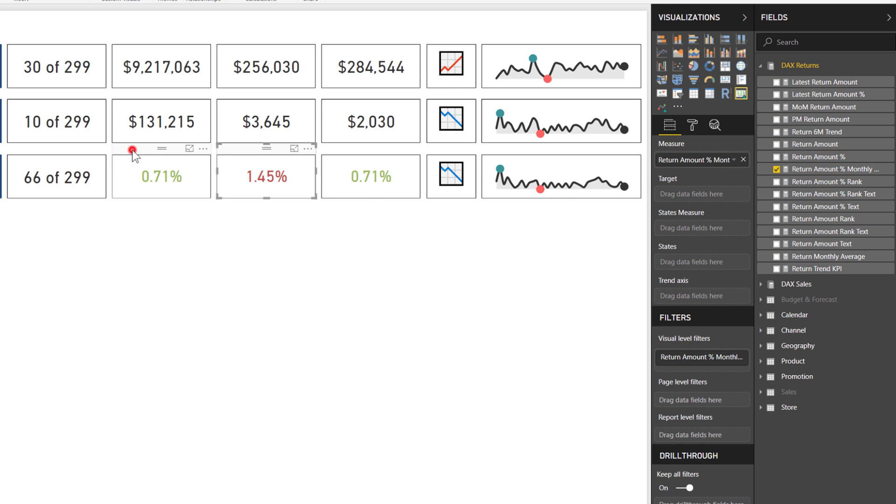
click(132, 150)
drag(825, 157, 730, 164)
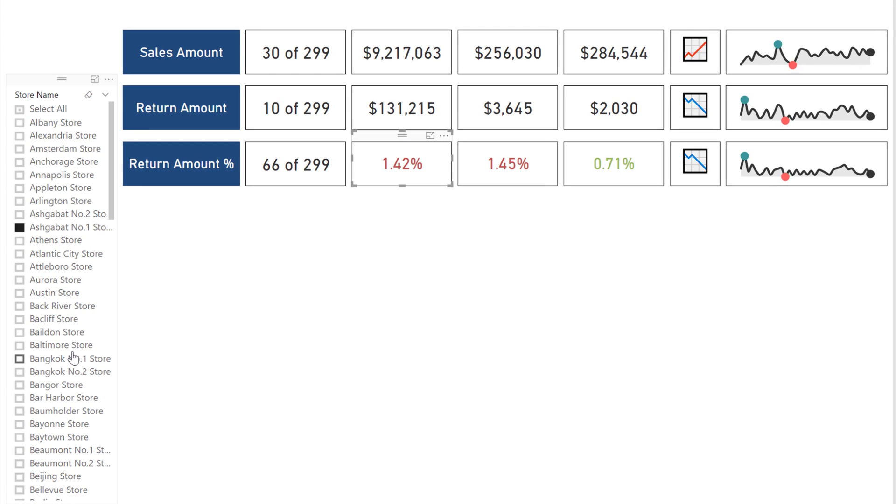
- Try Baltimore, Bangkok No.1, Bangkok No.2 and Bangor in the Store Name slicer, ending on Bayonne Store
click(70, 344)
click(64, 358)
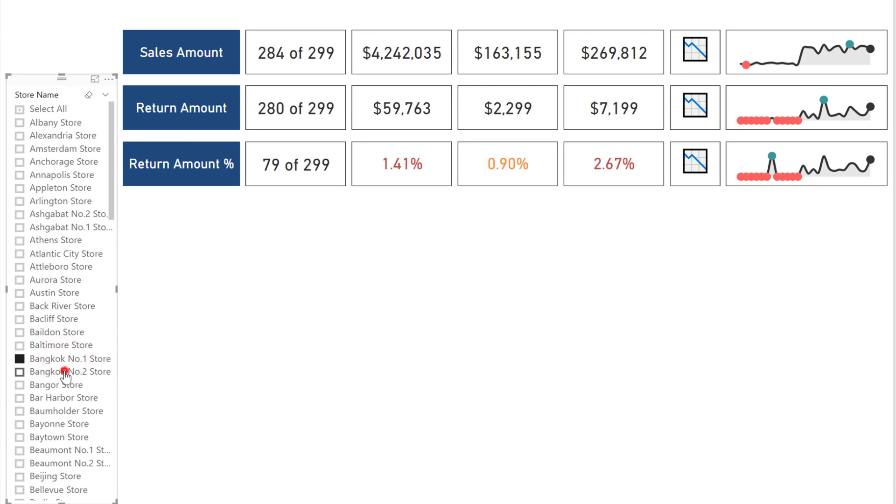
click(64, 371)
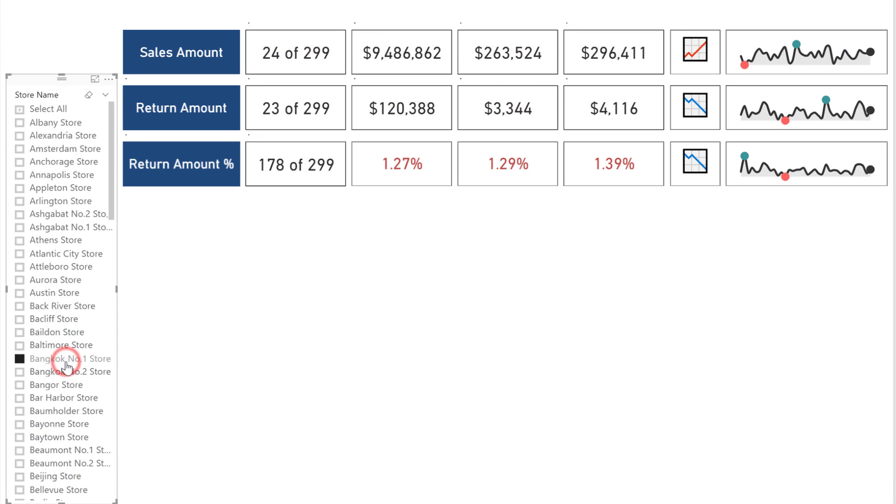
click(66, 385)
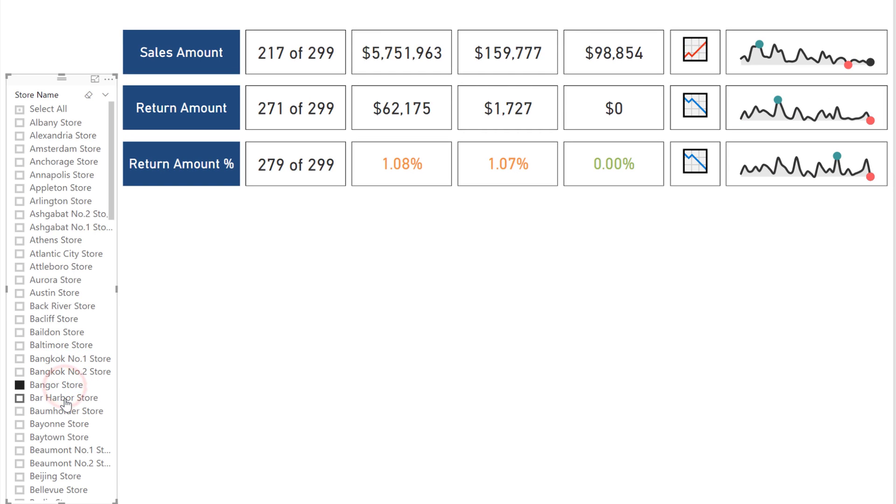
click(58, 424)
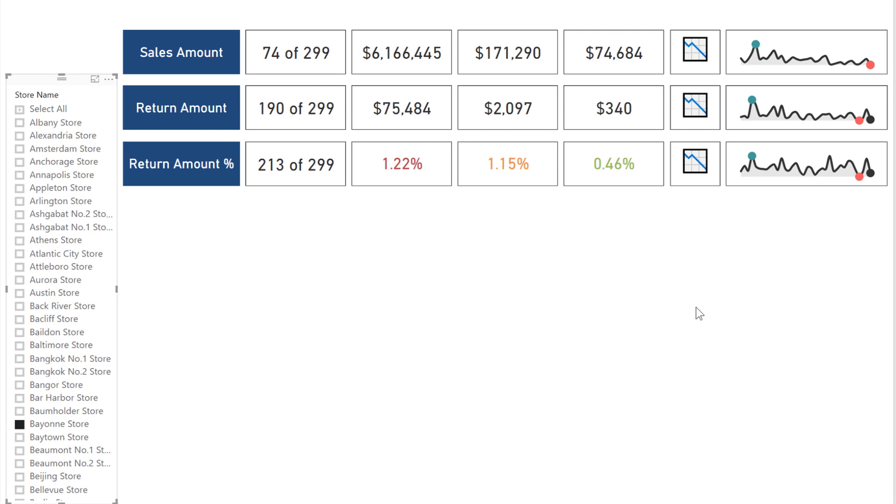
click(689, 139)
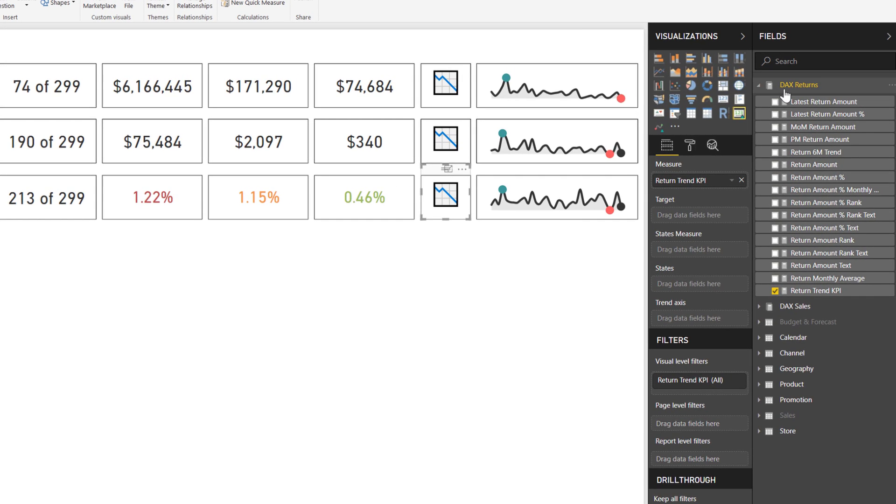
- Add a Return % Latest KPI measure to DAX Returns using a SWITCH formula with UNICHAR arrows
right_click(785, 91)
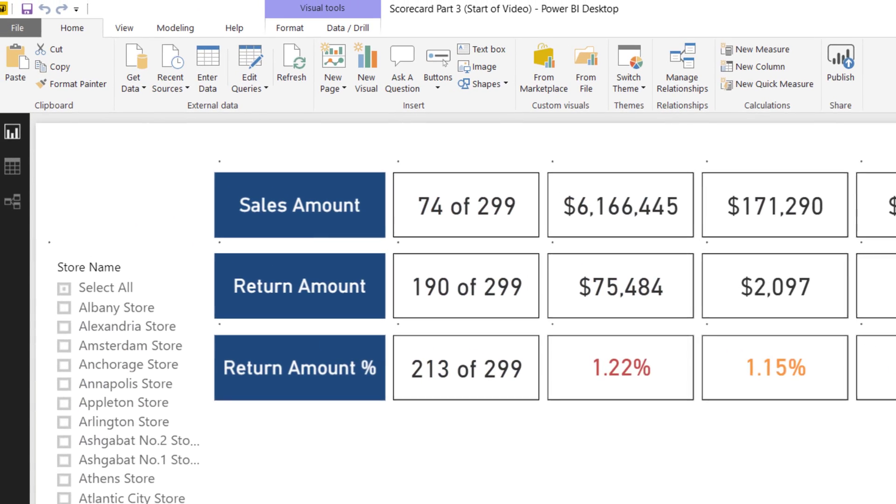
key(ctrl+v)
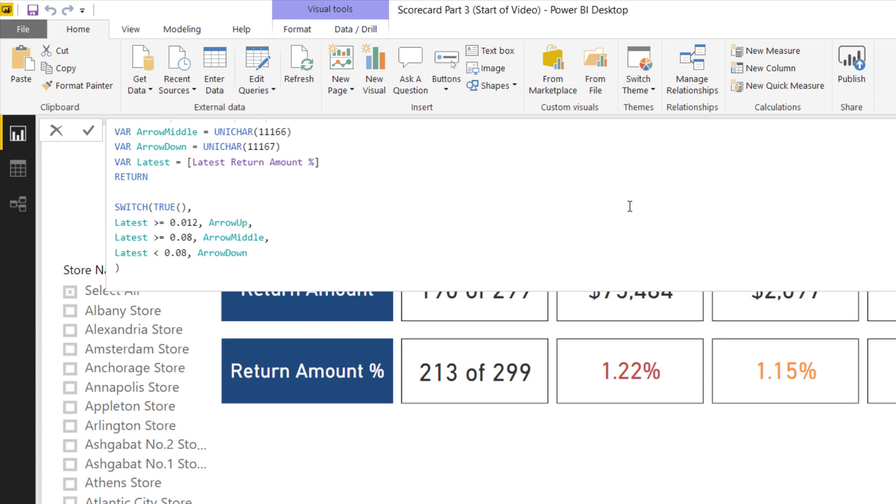
scroll(312, 195, up, 1)
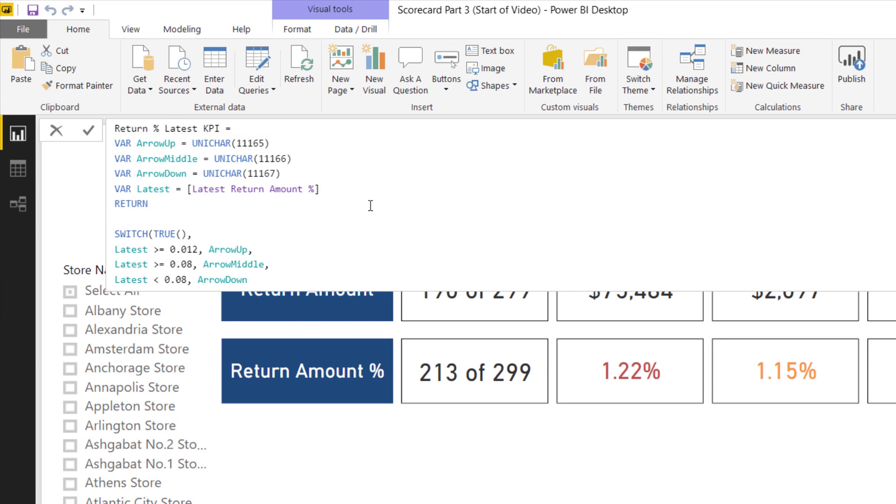
scroll(371, 206, down, 2)
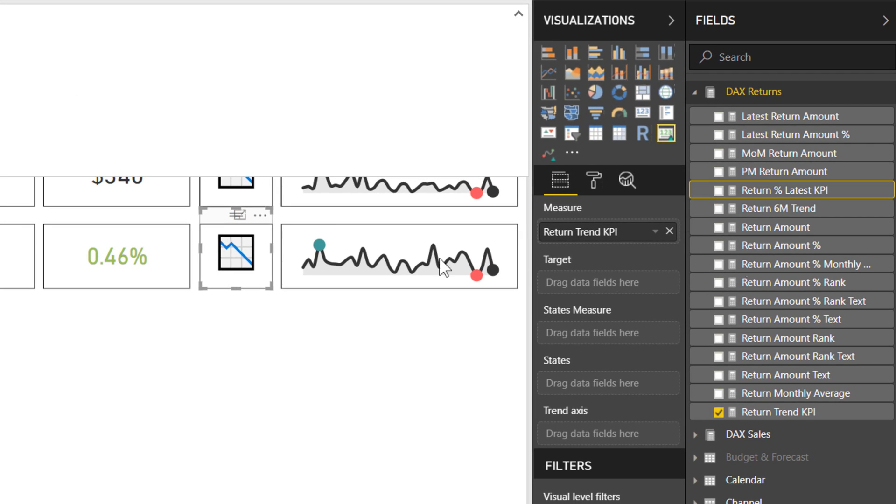
- Put Return % Latest KPI in the icon card's Measure well and Latest Return Amount % in its States well
drag(794, 190, 646, 242)
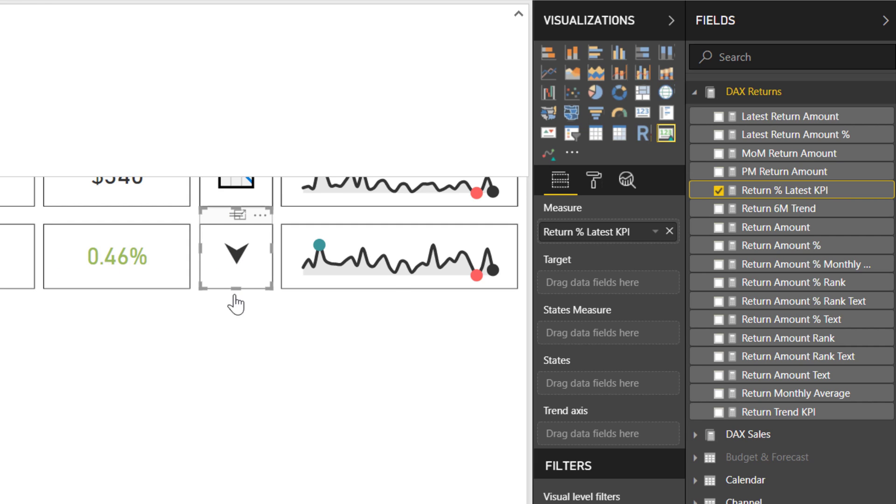
click(519, 14)
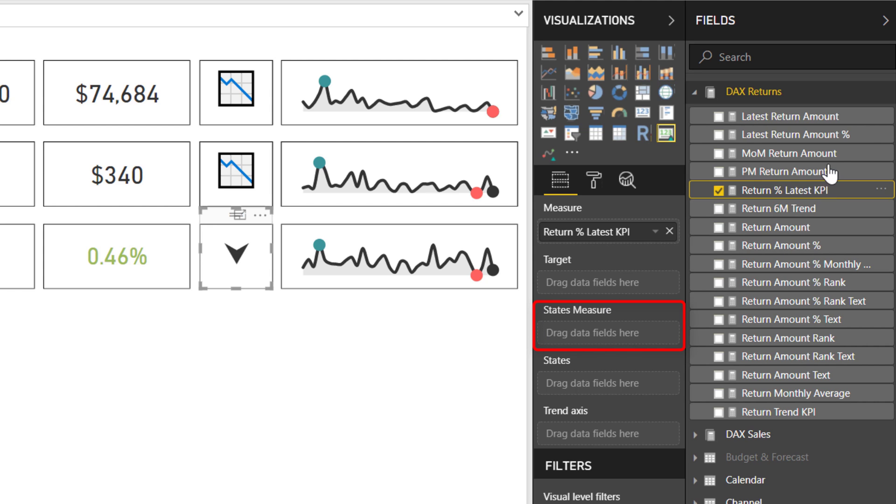
drag(843, 136, 643, 337)
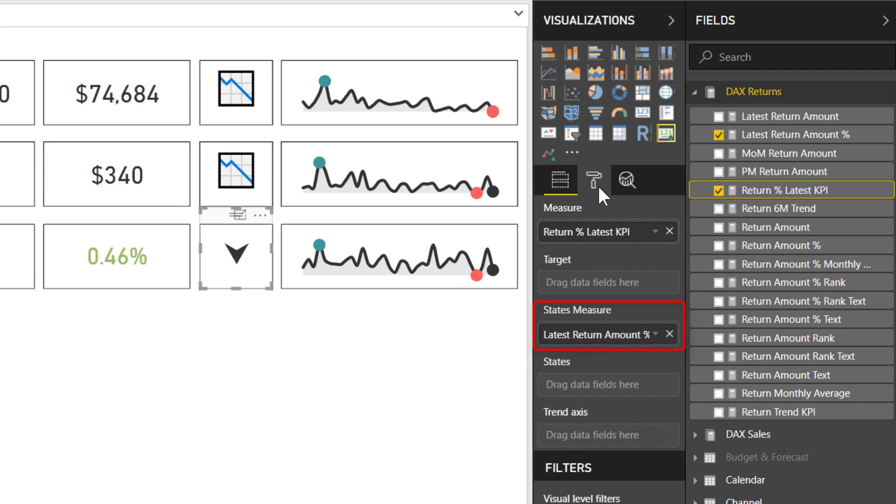
- Set the arrow card's States comparison to >= and make State A red
click(581, 182)
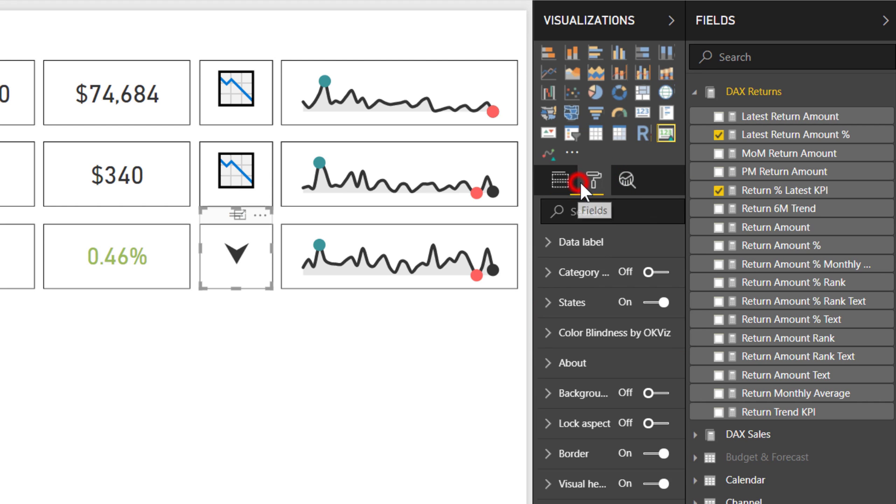
click(570, 302)
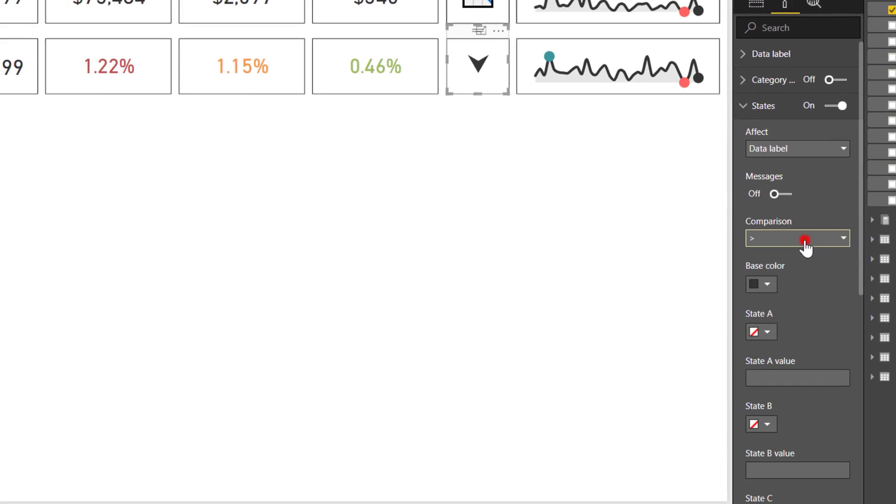
click(616, 457)
click(795, 234)
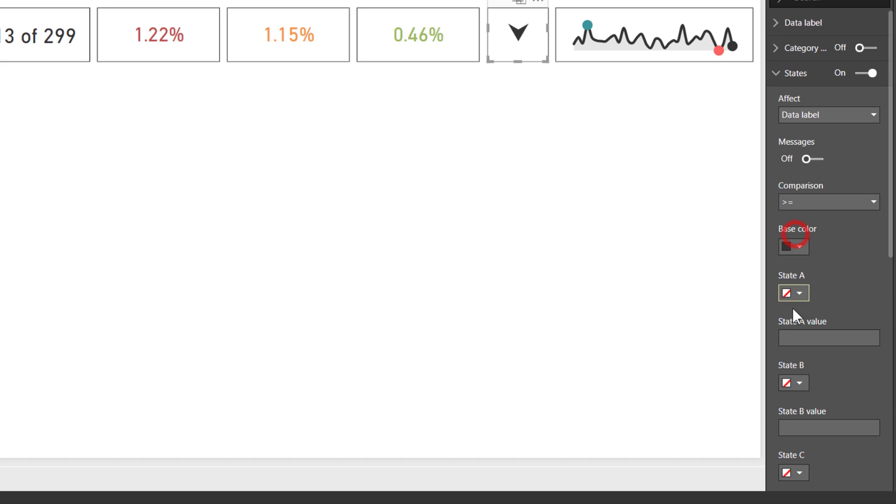
click(794, 293)
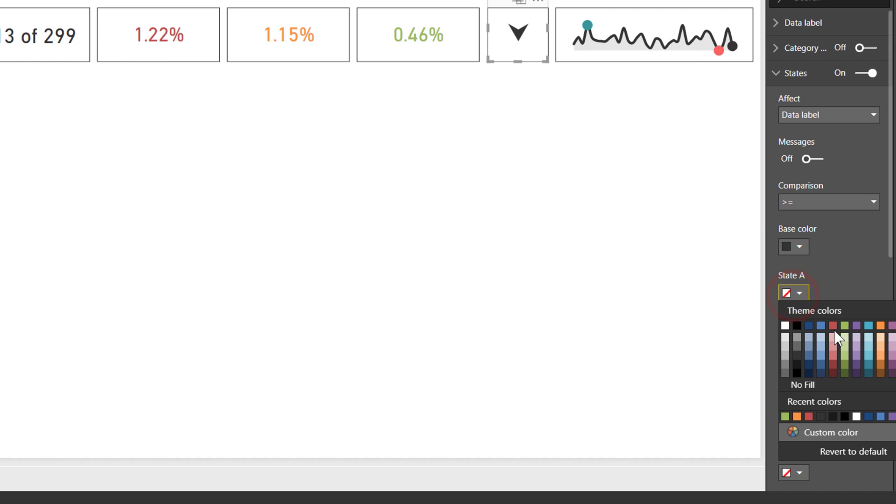
click(833, 325)
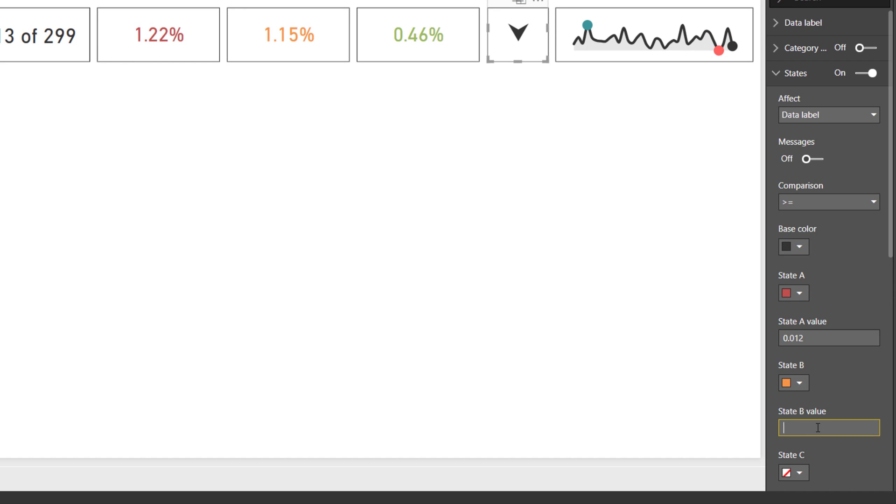
scroll(825, 327, down, 2)
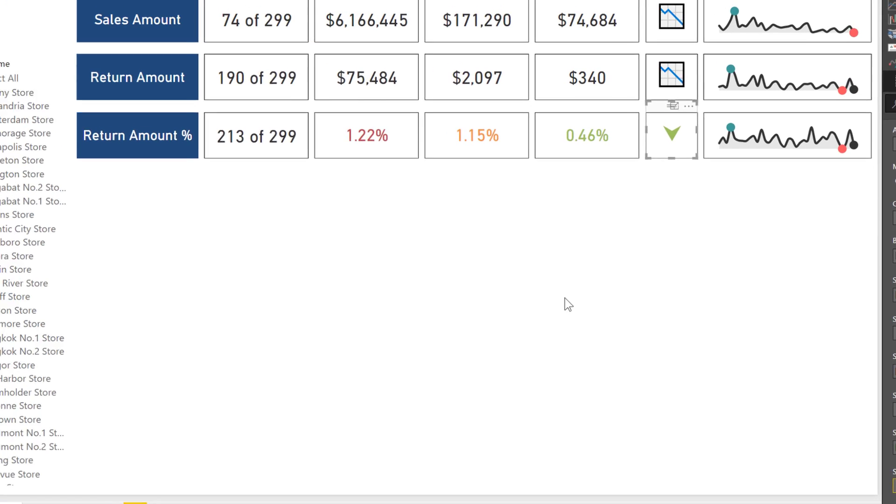
- Filter the scorecard to Baildon, Back River, then Bangkok No.2 Store, which shows a red up arrow
click(22, 324)
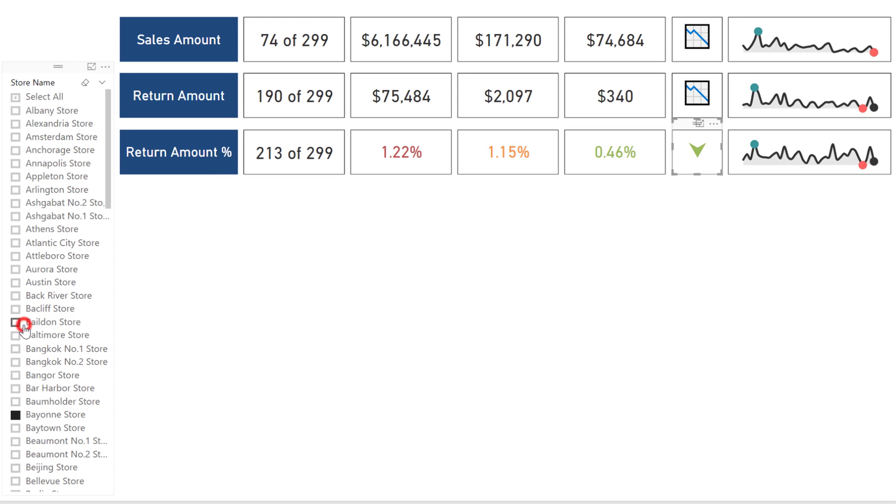
click(45, 293)
click(57, 361)
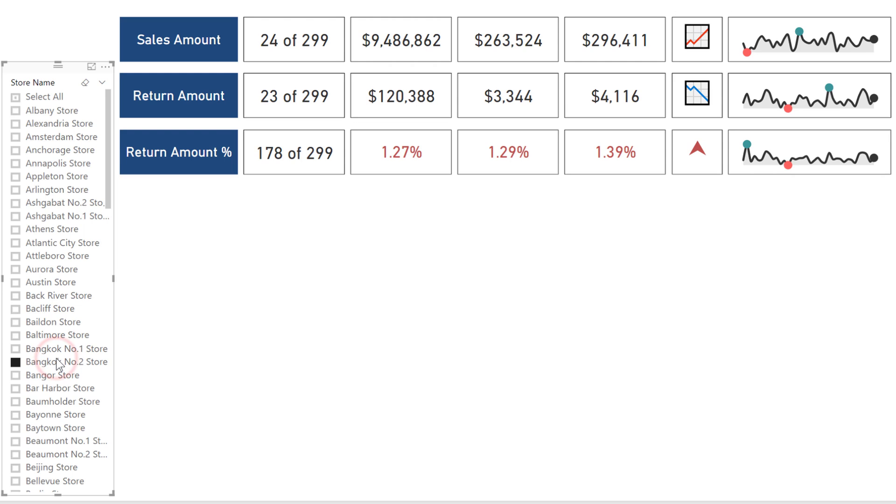